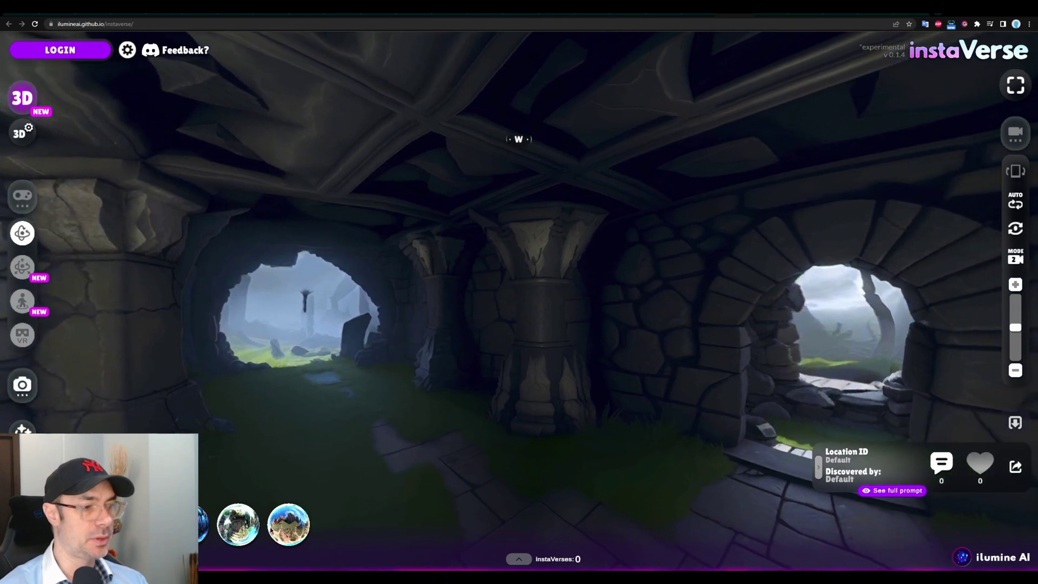
# - Explore the stone ruins with the free camera, moving forward through the archway into the open landscape
pyautogui.click(1015, 423)
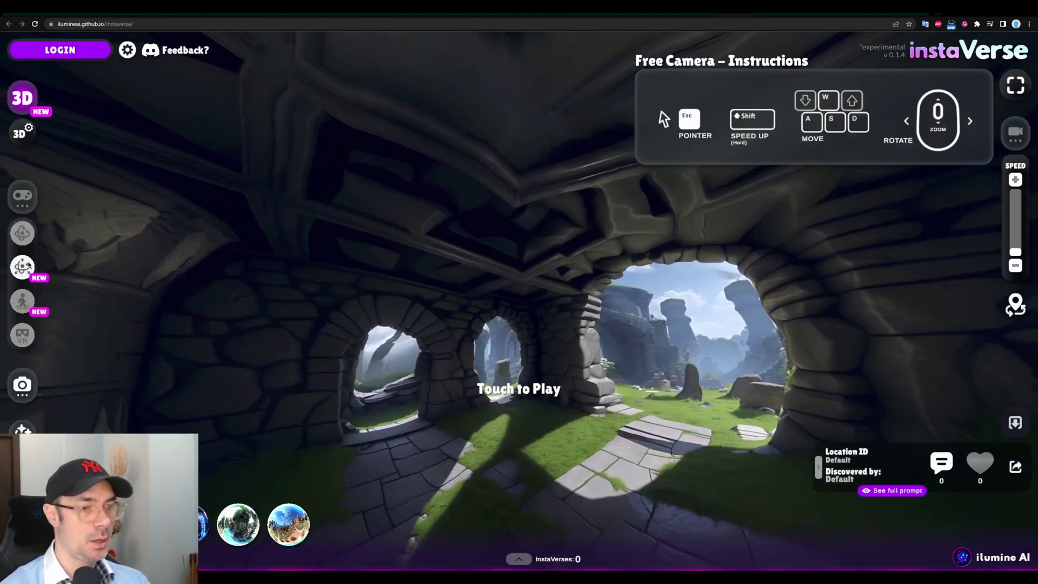
pyautogui.click(519, 389)
pyautogui.press('w')
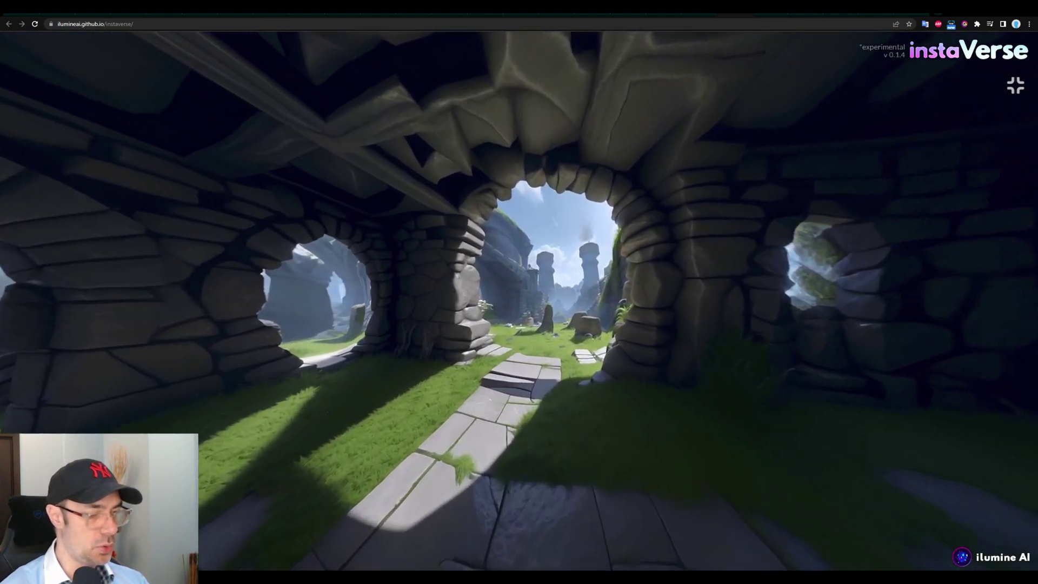
pyautogui.press('w')
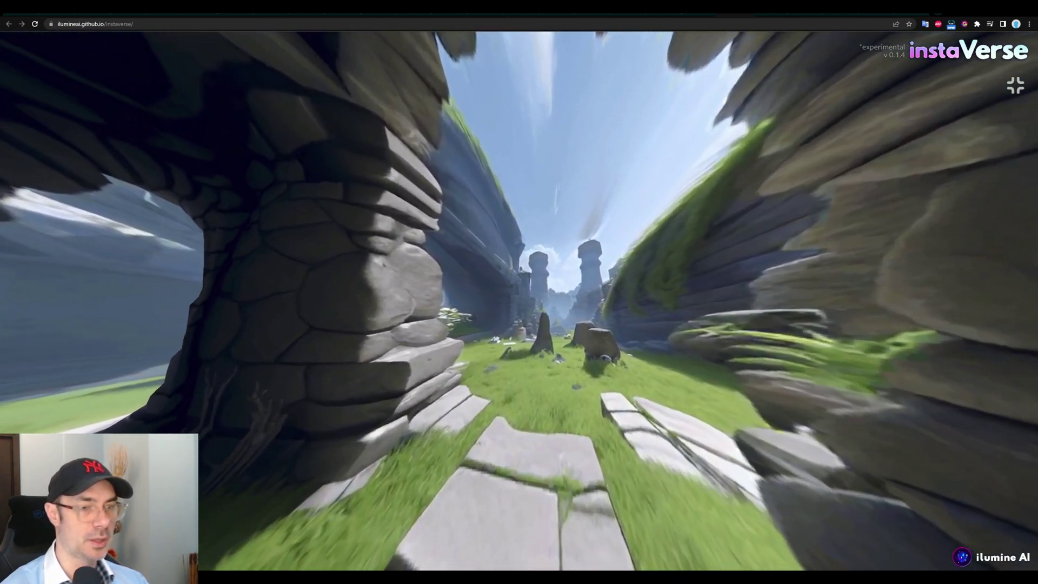
pyautogui.press('w')
pyautogui.press('w')
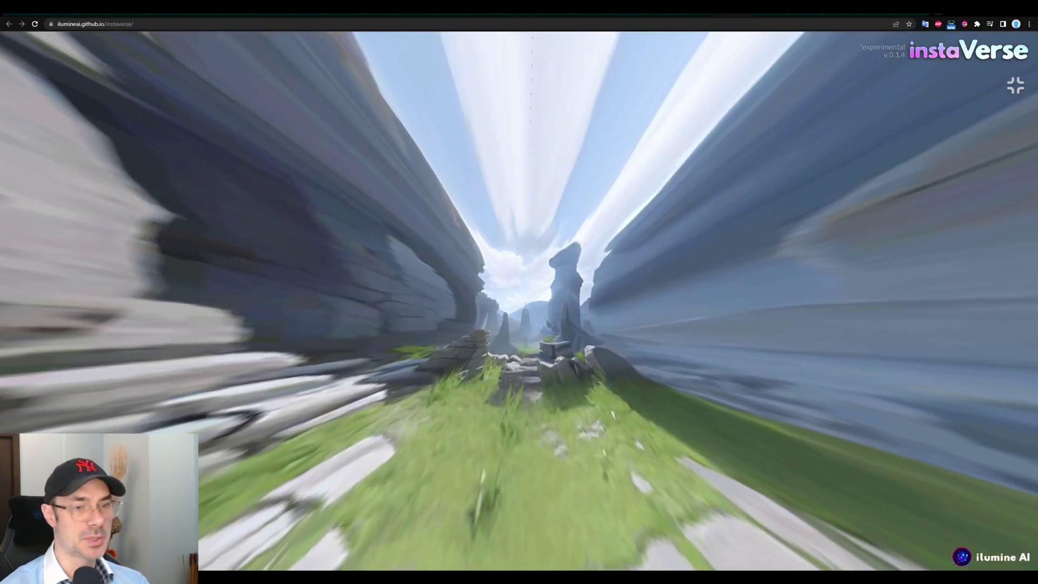
pyautogui.press('w')
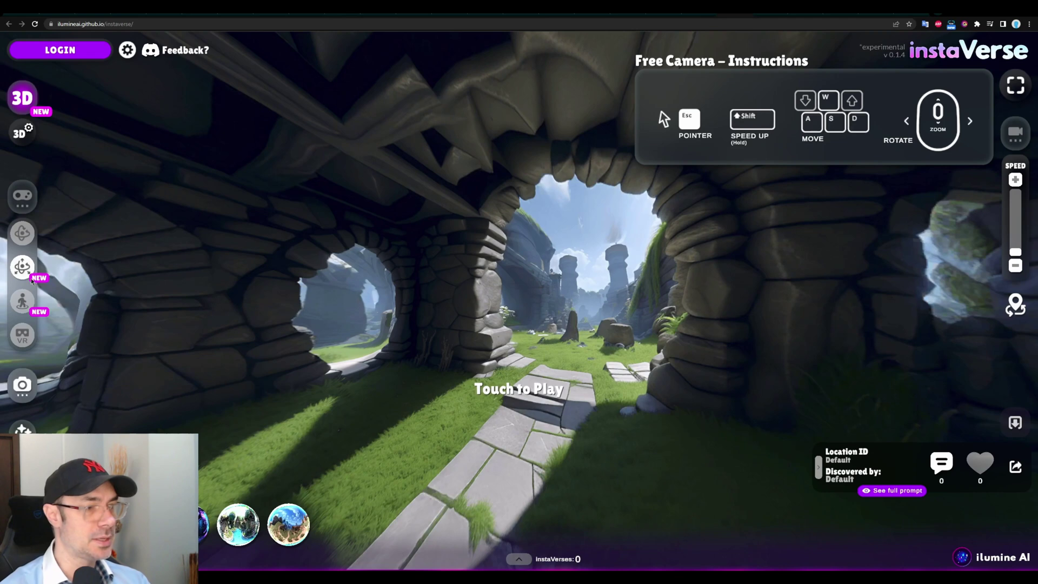
# - Switch to the character controller and run the character across the paved floor towards the sunlit archway
pyautogui.click(25, 296)
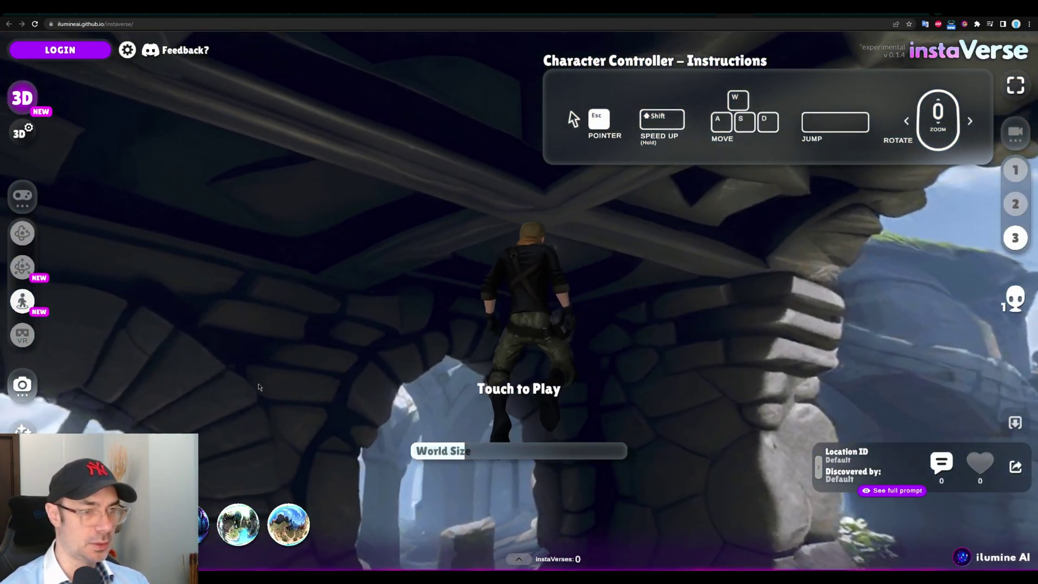
pyautogui.click(258, 387)
pyautogui.press('w')
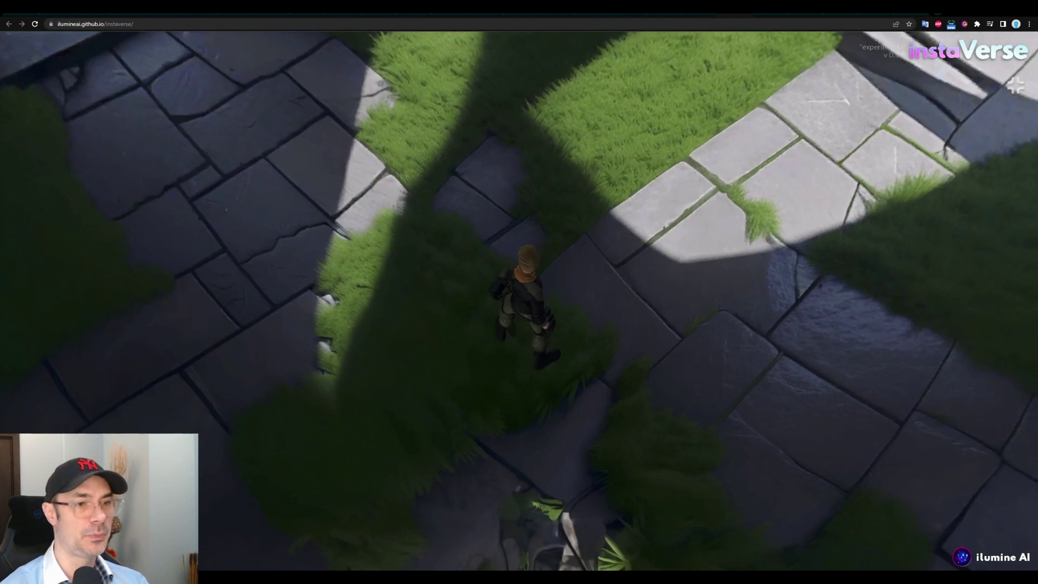
pyautogui.press('w')
pyautogui.press('w')
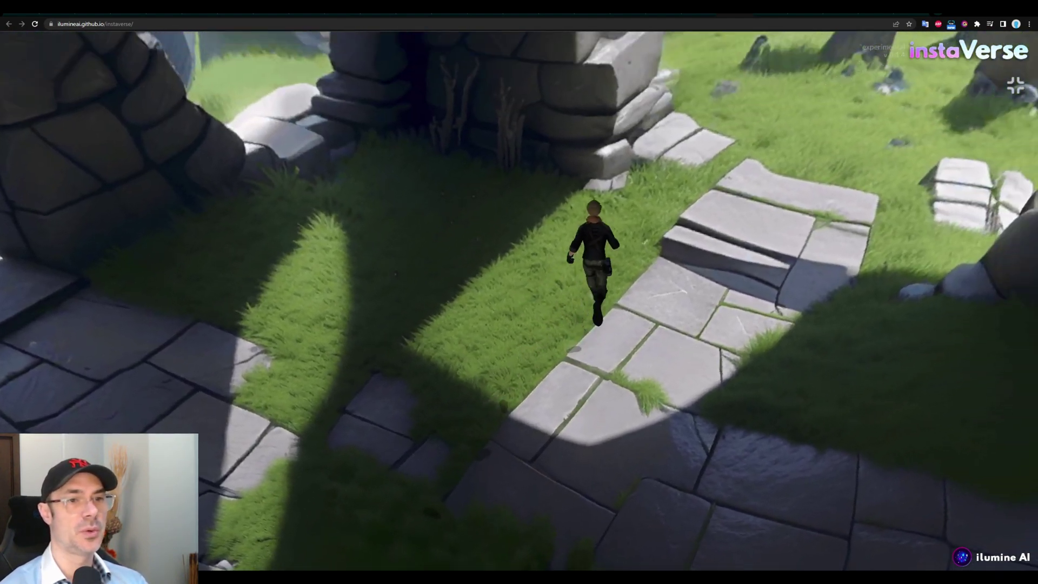
pyautogui.press('d')
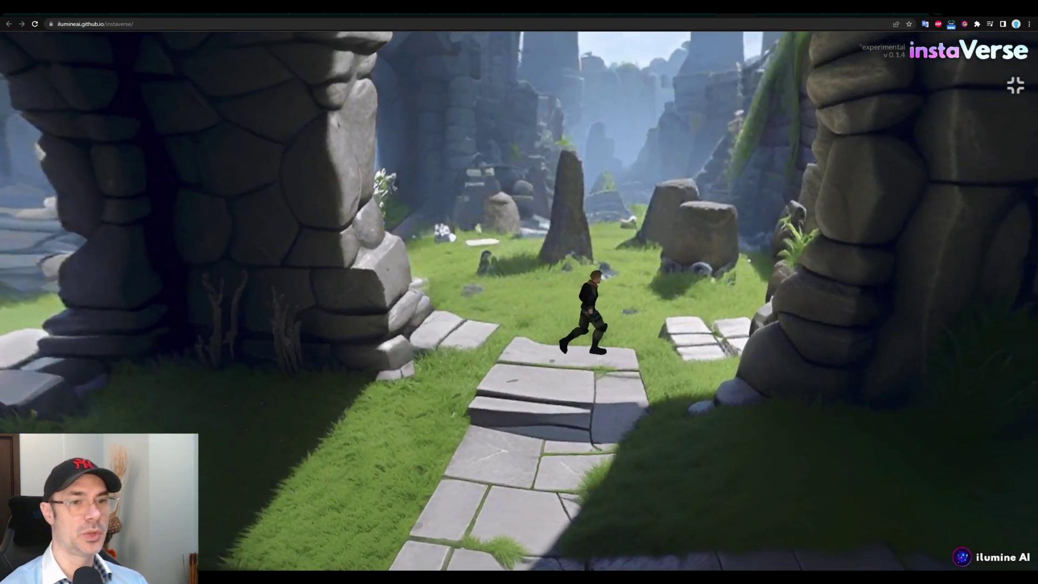
# - Run the character around the paving at the archway and the grassy opening beside the pillar
pyautogui.press('s')
pyautogui.press('d')
pyautogui.press('d')
pyautogui.press('w')
pyautogui.press('d')
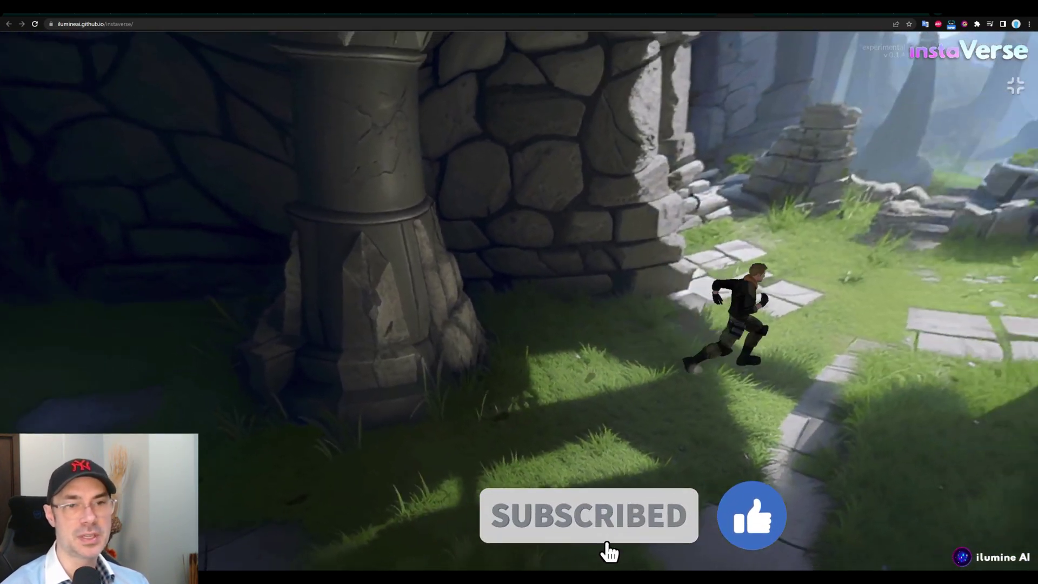
pyautogui.press('a')
pyautogui.press('s')
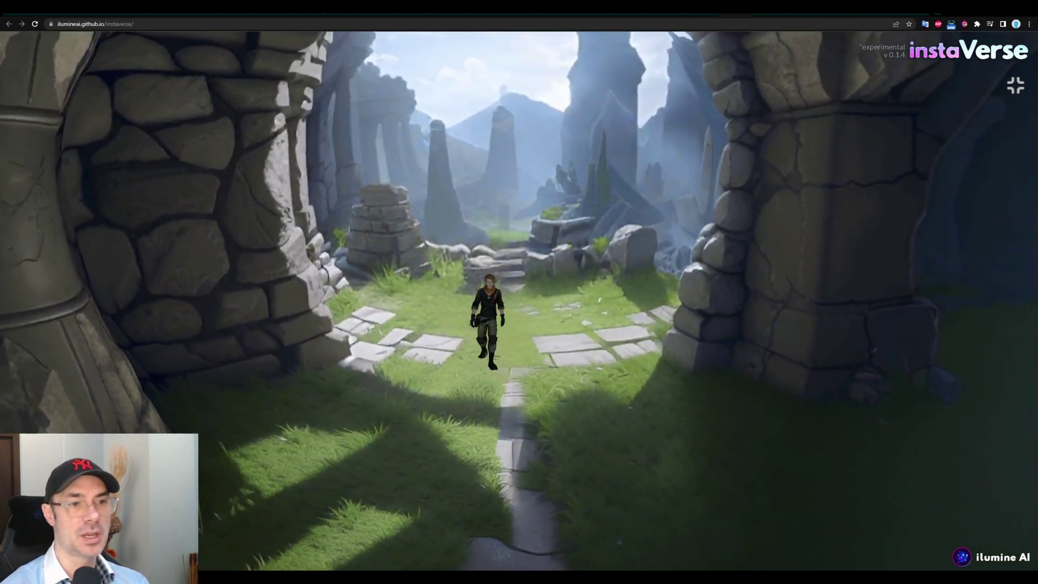
pyautogui.press('d')
pyautogui.press('a')
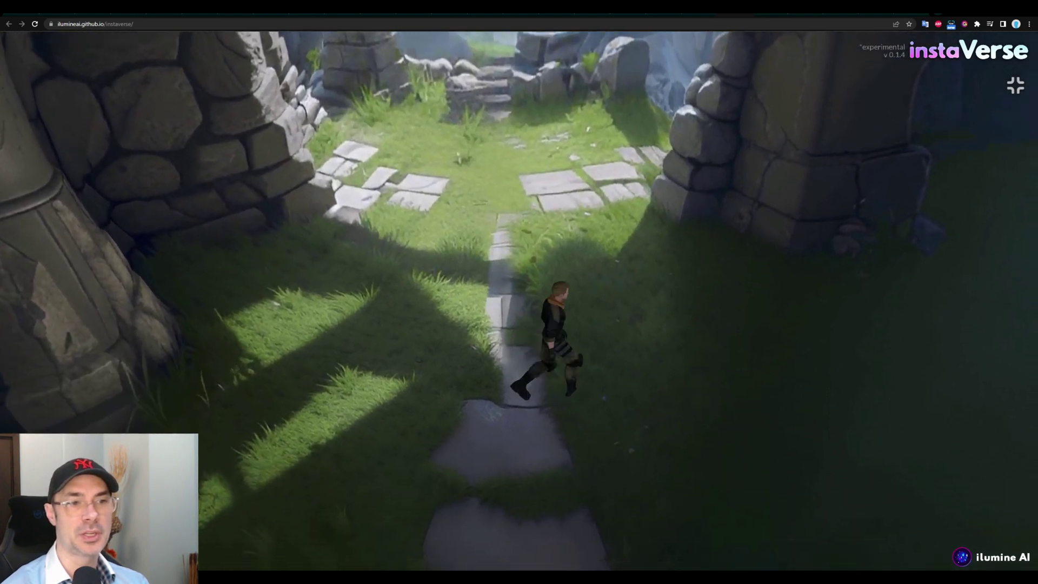
# - Walk the character towards the cave opening and around the paved doorway, leave play mode and open the camera capture options
pyautogui.press('d')
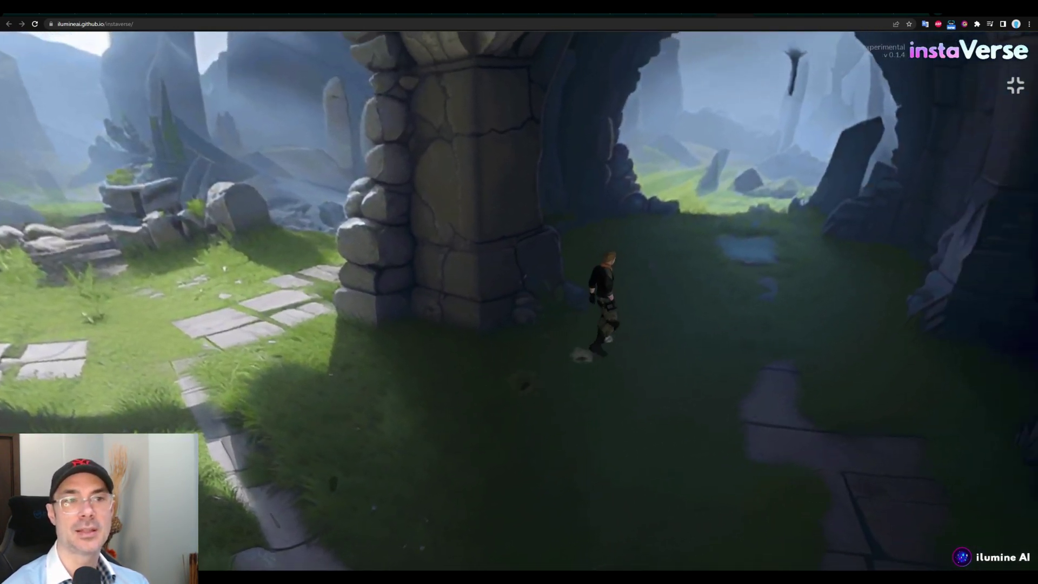
pyautogui.press('w')
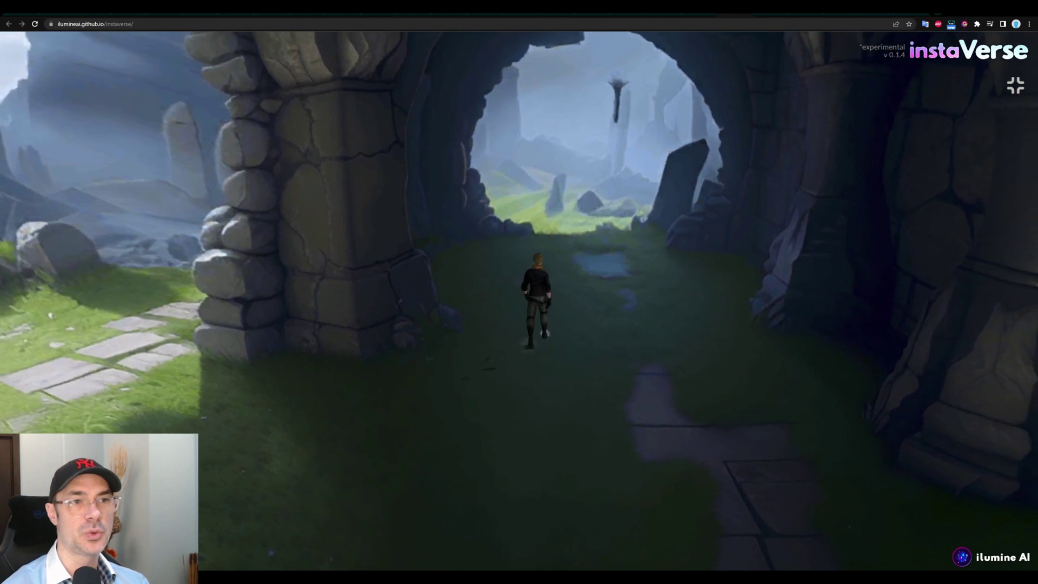
pyautogui.press('w')
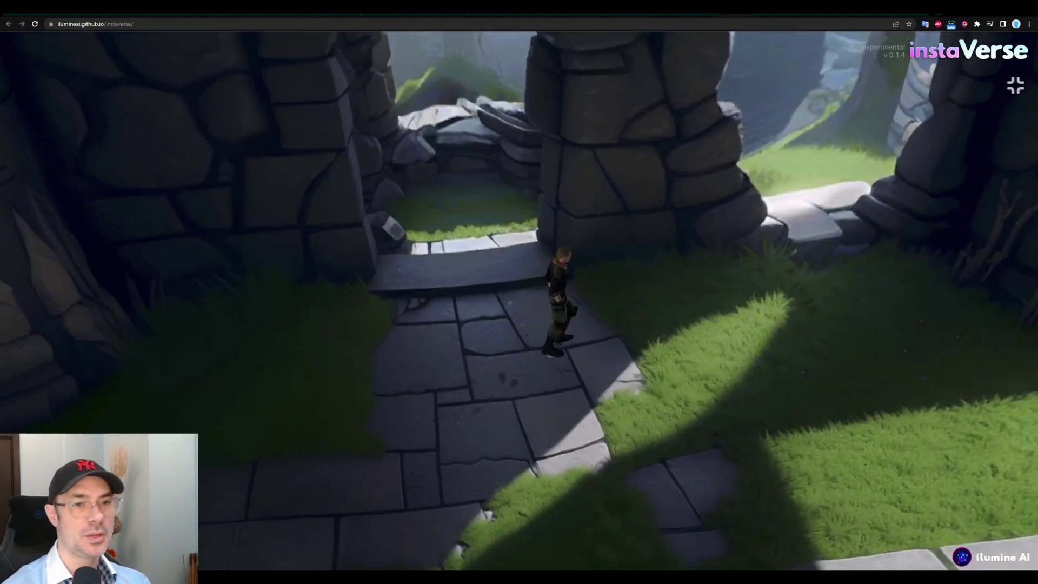
pyautogui.press('d')
pyautogui.press('s')
pyautogui.press('w')
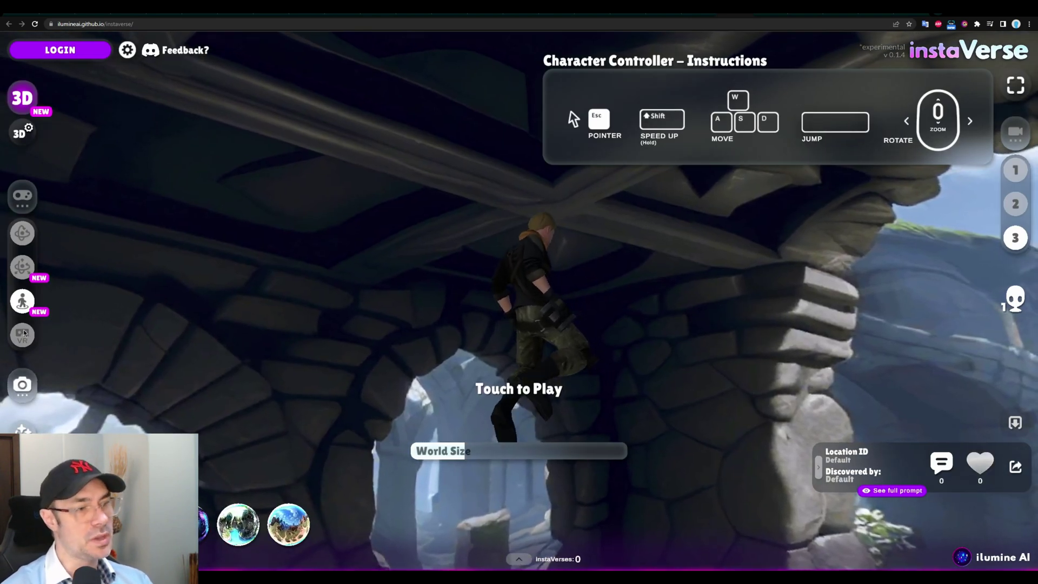
pyautogui.click(24, 385)
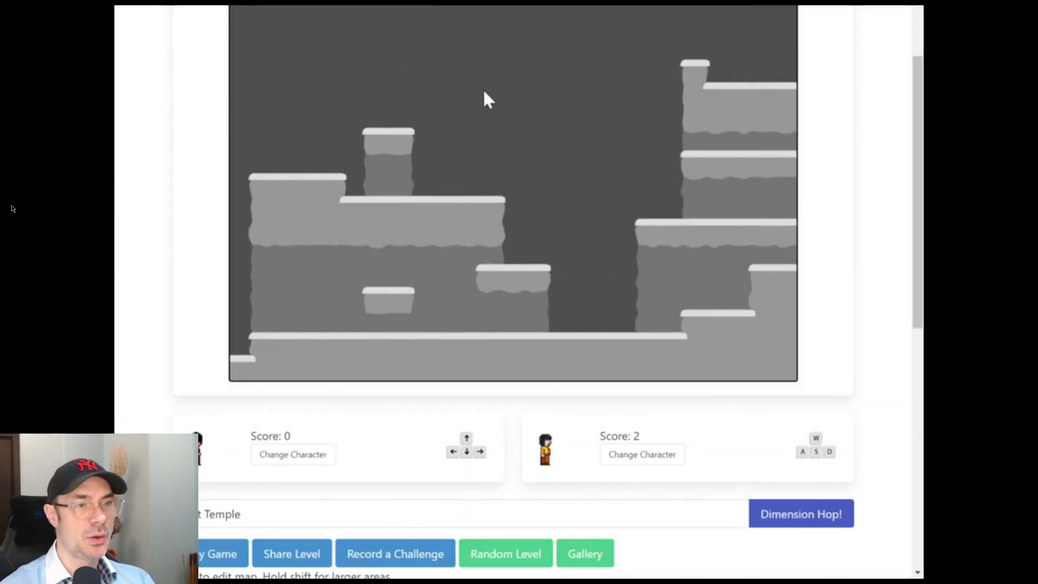
# - In Dimension Hopper, edit the level's platforms and generate artwork for the map with the temple theme
pyautogui.keyDown('shift'); pyautogui.click(257, 263); pyautogui.keyUp('shift')
pyautogui.keyDown('shift'); pyautogui.click(260, 320); pyautogui.keyUp('shift')
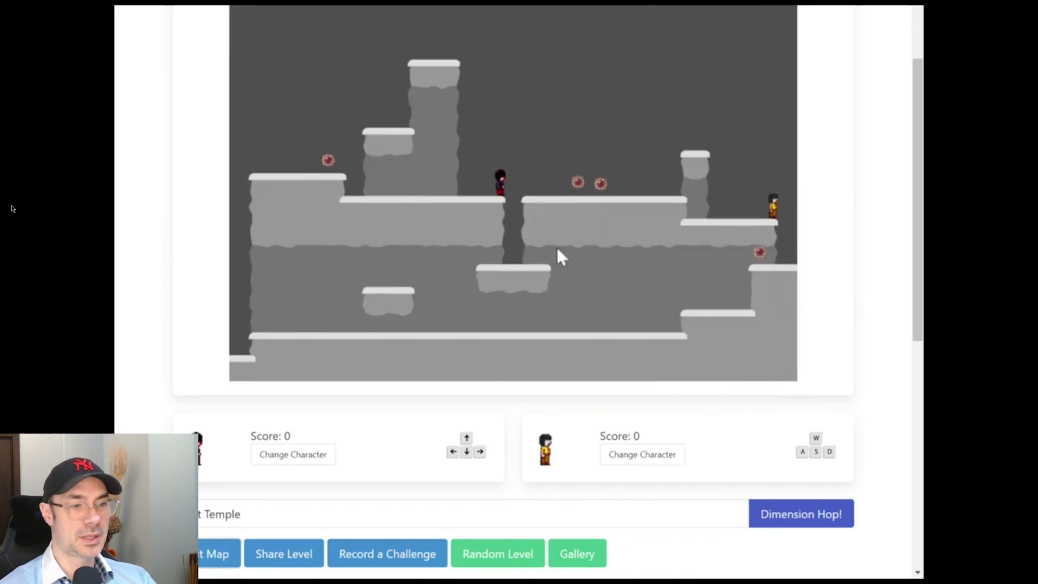
pyautogui.click(778, 525)
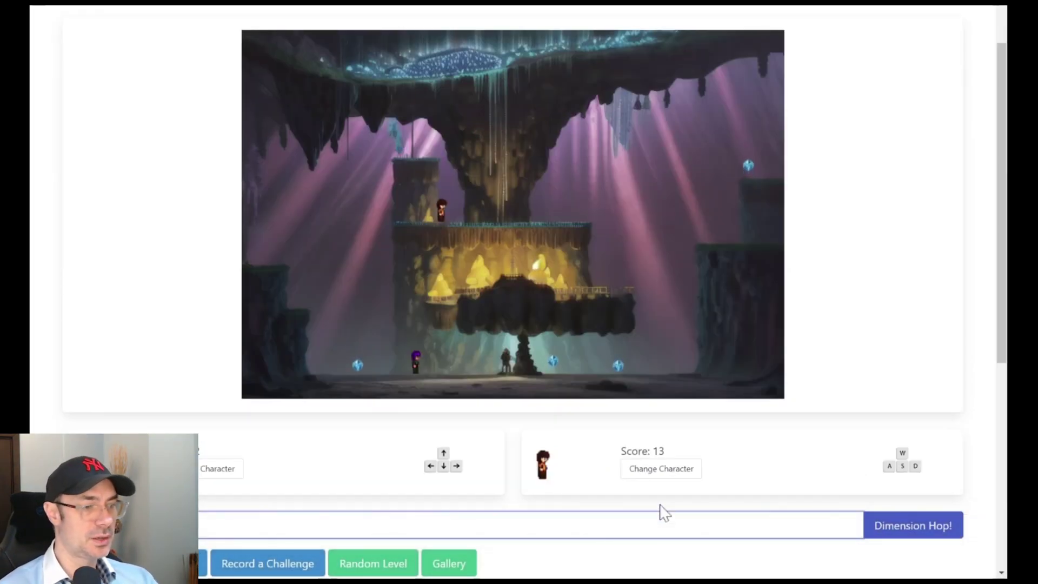
# - Regenerate the level artwork with different themes, including a green jungle and a clockwork machine hall
pyautogui.click(881, 525)
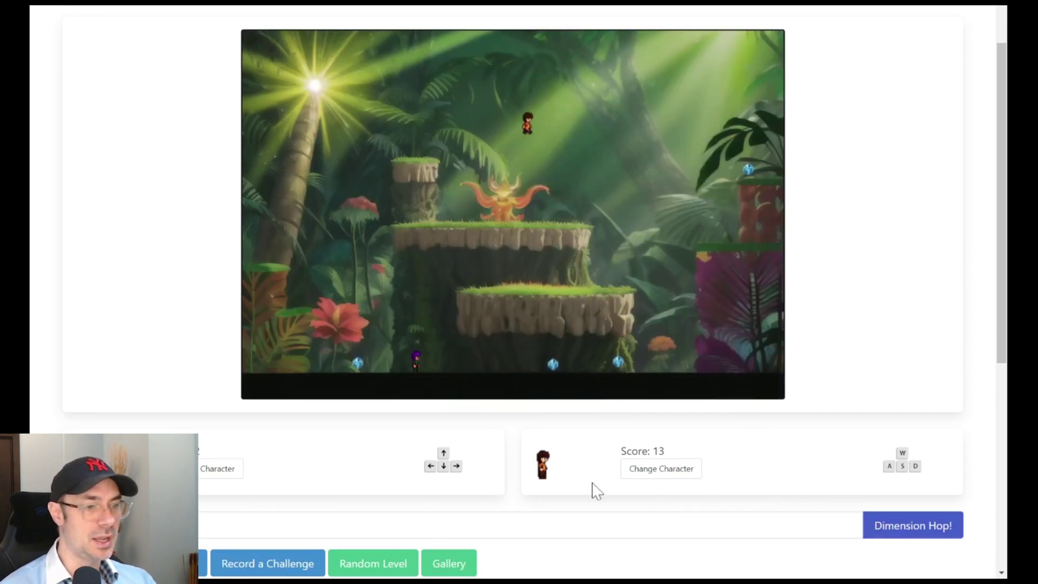
pyautogui.click(465, 524)
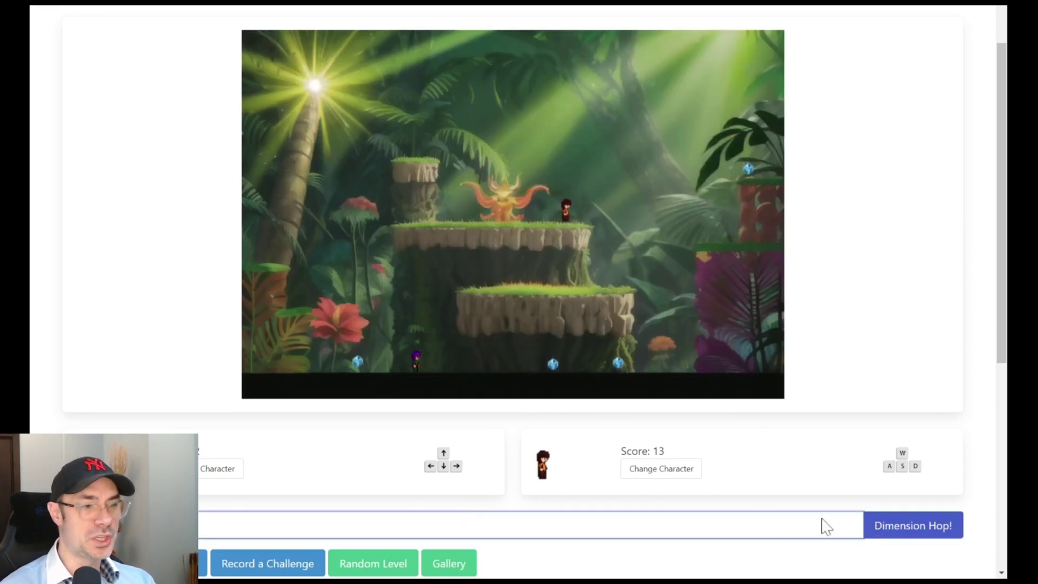
pyautogui.click(875, 527)
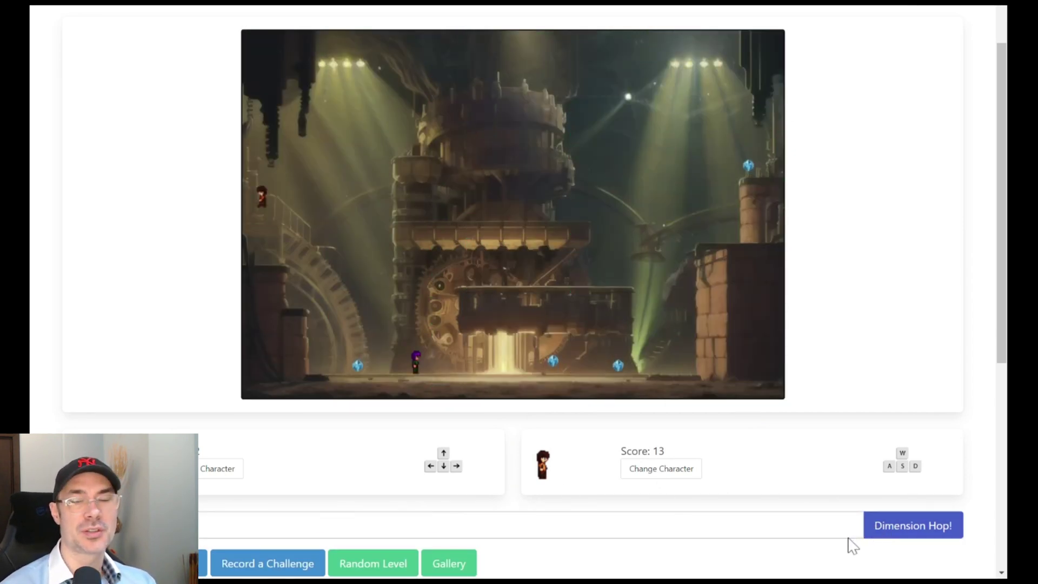
pyautogui.click(430, 534)
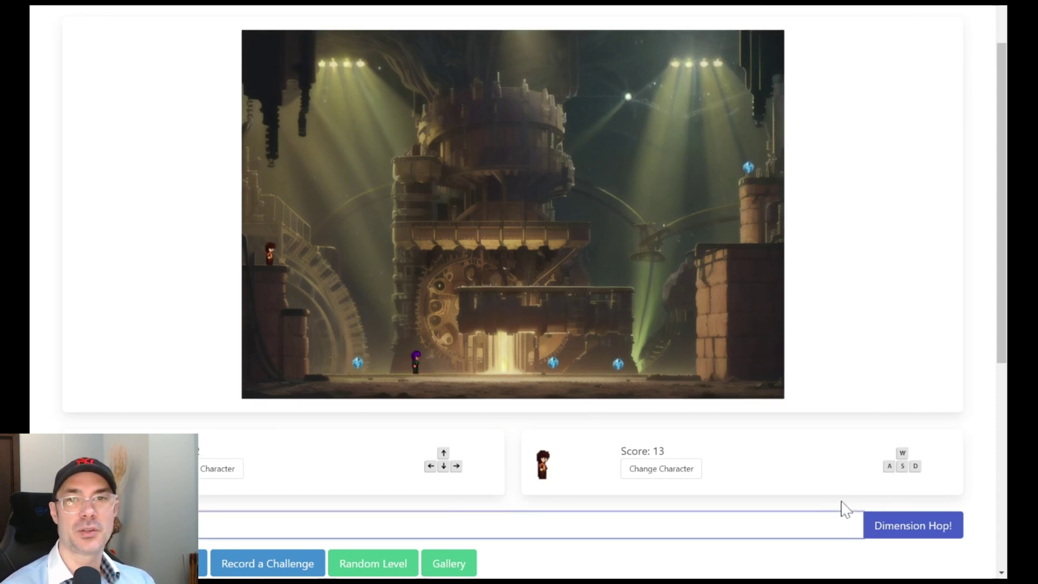
pyautogui.click(876, 527)
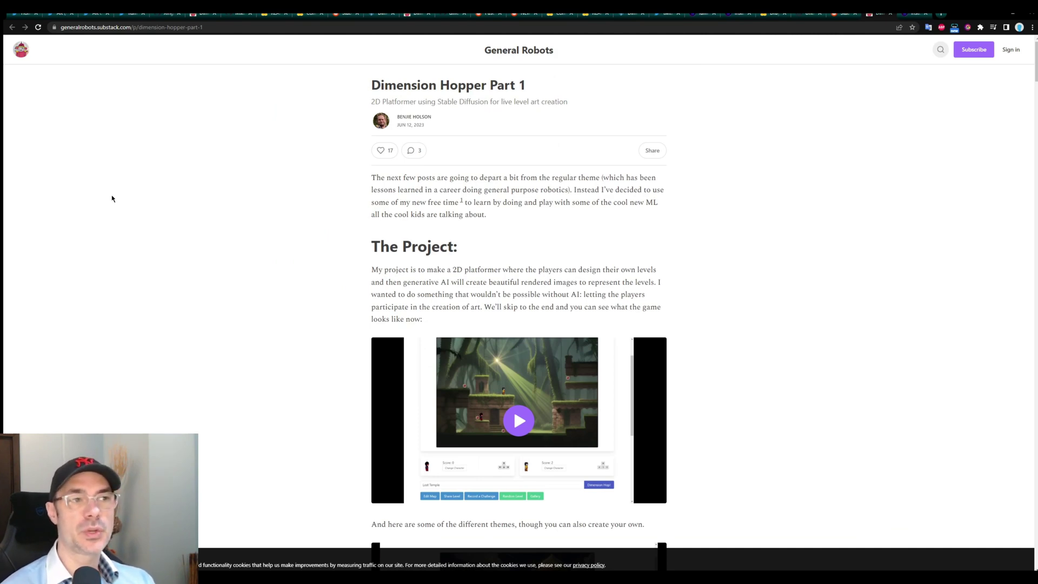
# - Skim the "Dimension Hopper Part 1" article from its introduction through the sections on generating level images
pyautogui.scroll(-20, 112, 199)
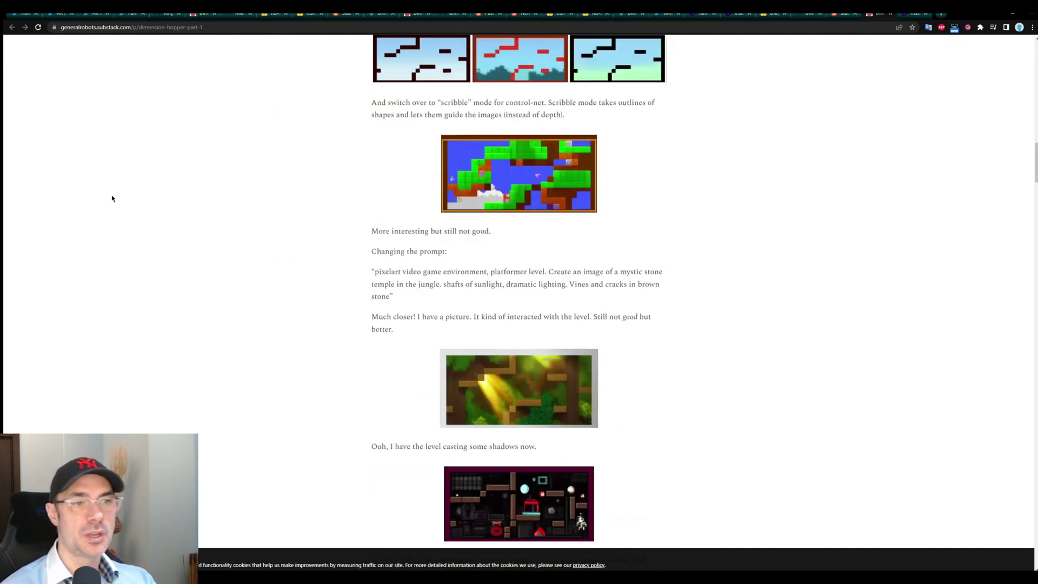
pyautogui.scroll(-20, 112, 198)
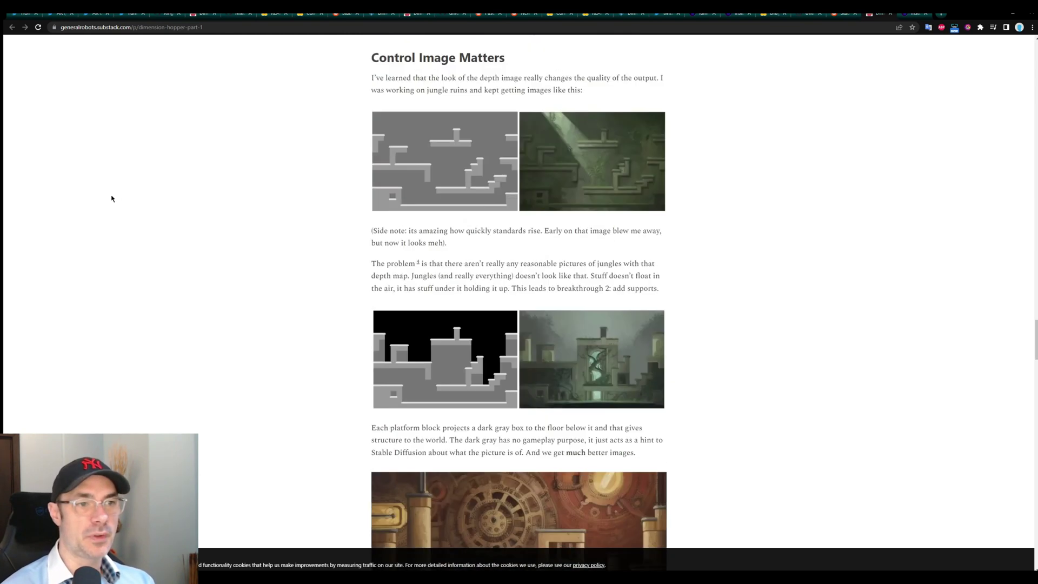
pyautogui.scroll(-15, 113, 198)
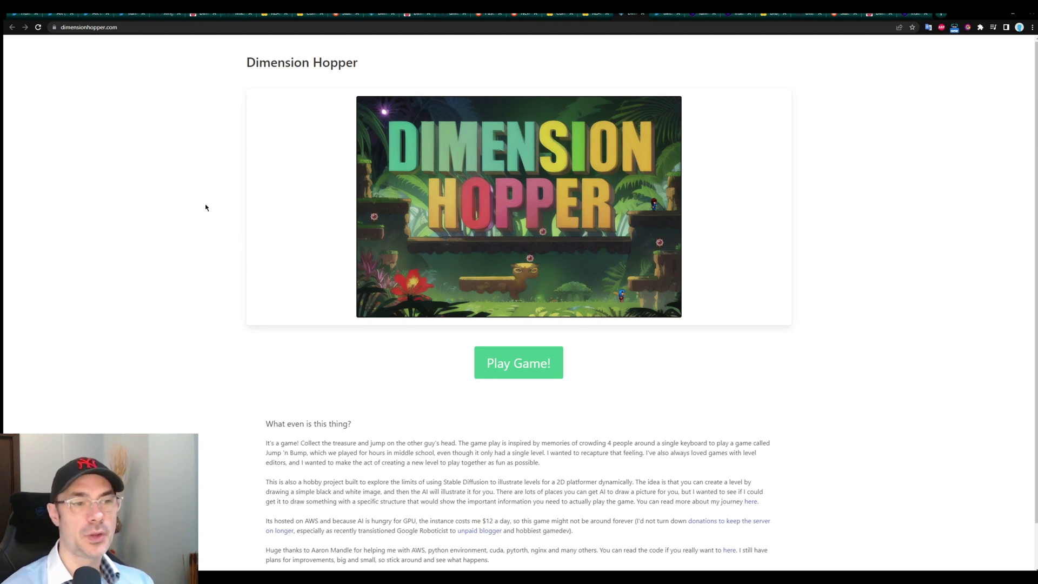
# - Start a Dimension Hopper game and move the first player's character across the cave platforms to collect treasures
pyautogui.click(542, 364)
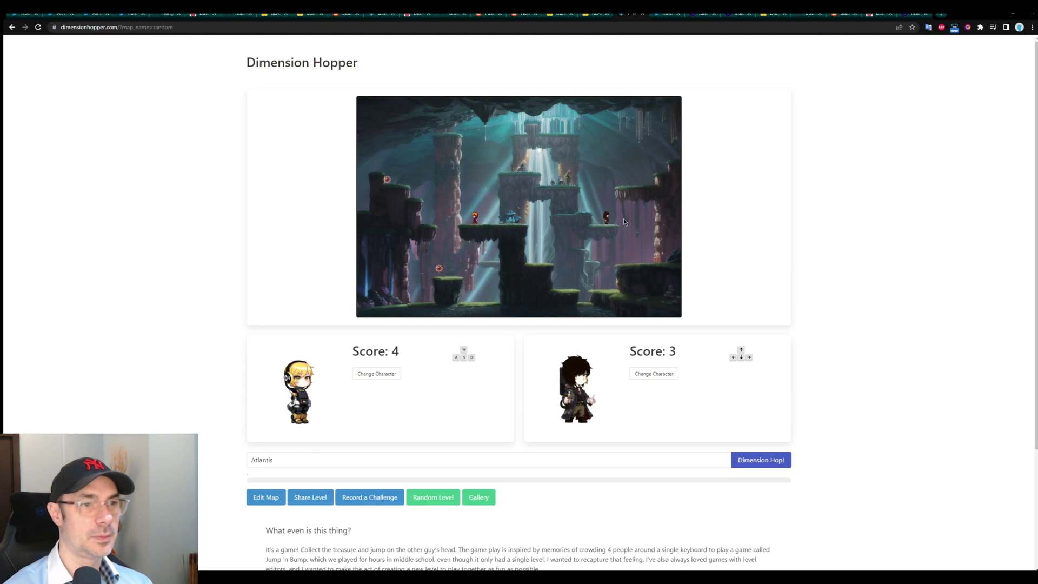
pyautogui.press('d')
pyautogui.press('w')
pyautogui.press('a')
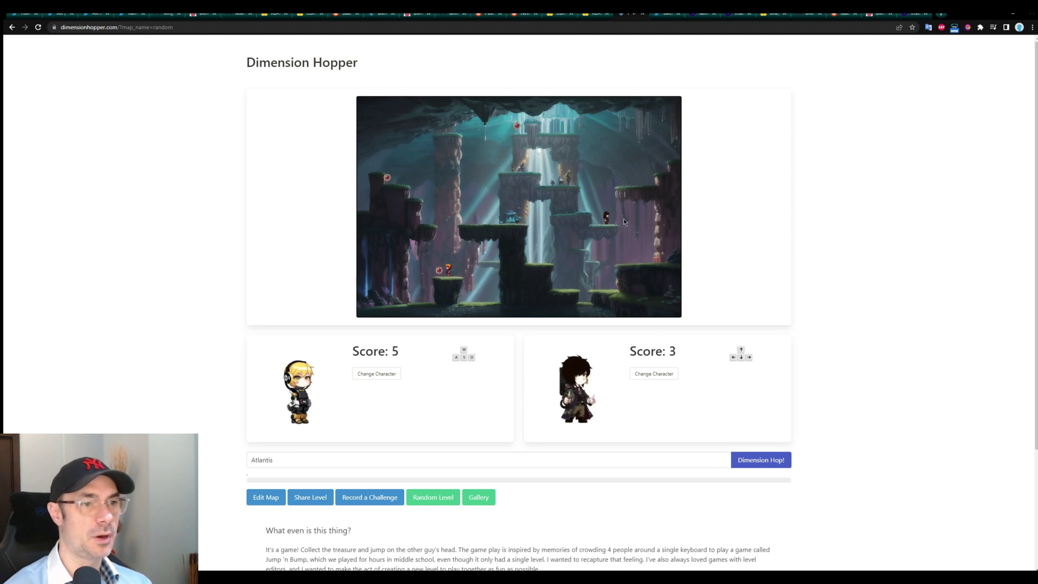
pyautogui.press('a')
pyautogui.press('d')
pyautogui.press('w')
pyautogui.press('w')
pyautogui.press('a')
pyautogui.press('d')
pyautogui.press('w')
pyautogui.scroll(-3, 624, 218)
pyautogui.scroll(3, 621, 219)
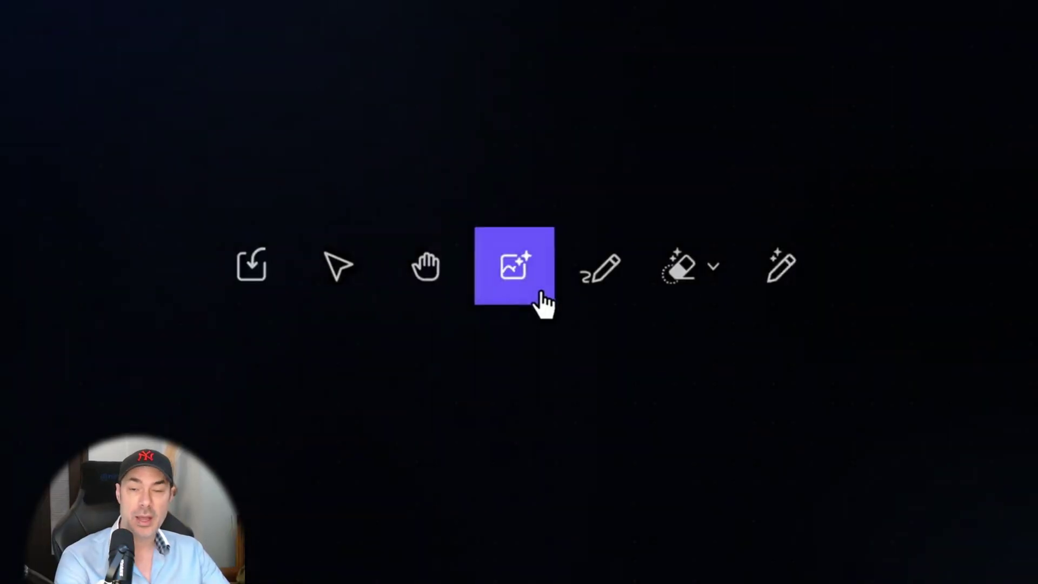
# - In the AI image editor, draw a portrait frame and generate an image from the prompt "Chocolate cake with fruit"
pyautogui.moveTo(123, 130); pyautogui.dragTo(447, 535)
pyautogui.write('Chocolate cake with fruit')
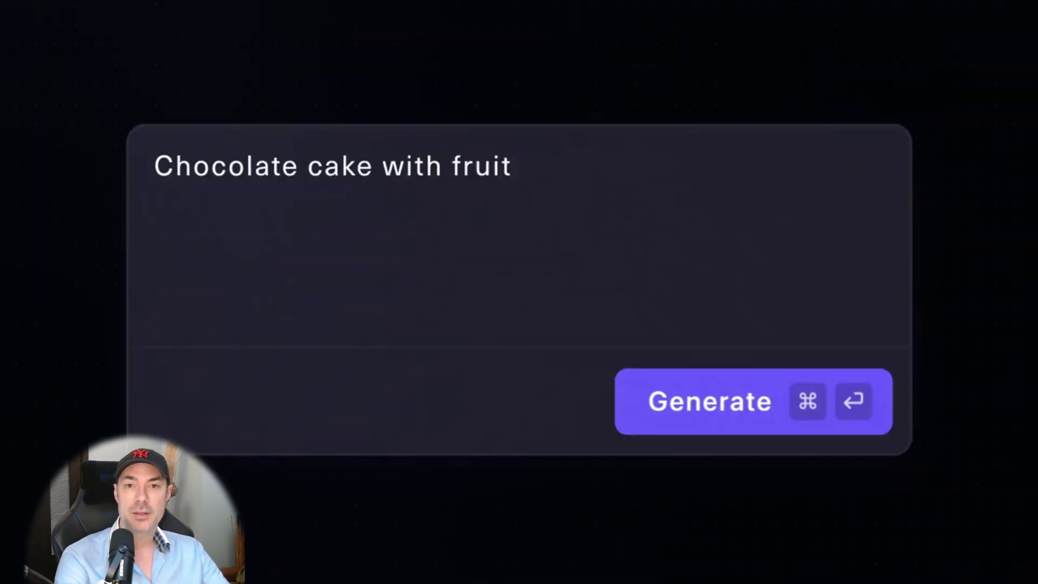
pyautogui.click(750, 414)
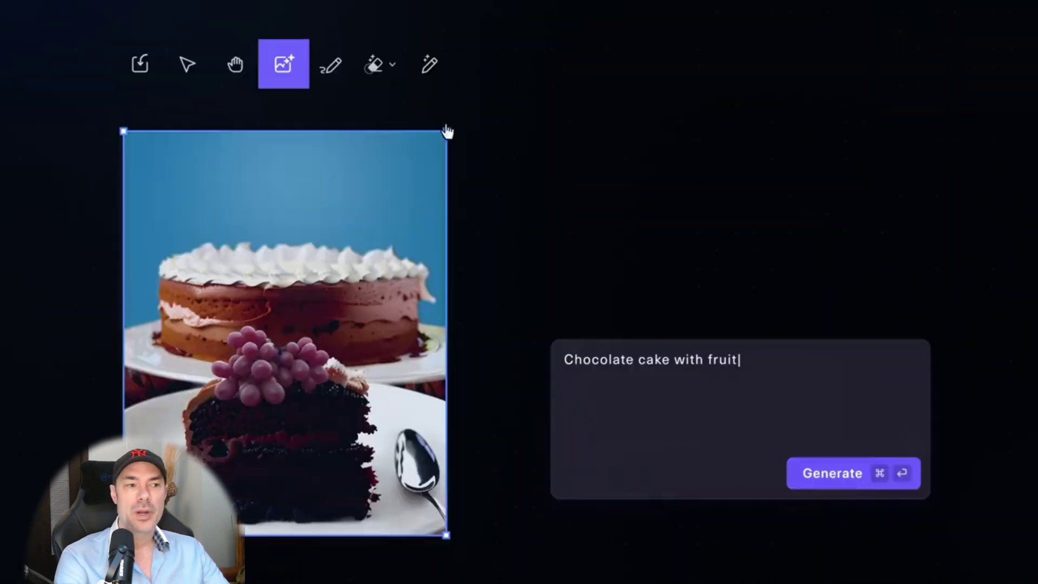
# - Erase the grapes on top of the cake slice with the AI eraser
pyautogui.click(393, 86)
pyautogui.click(386, 147)
pyautogui.moveTo(456, 118); pyautogui.dragTo(424, 114)
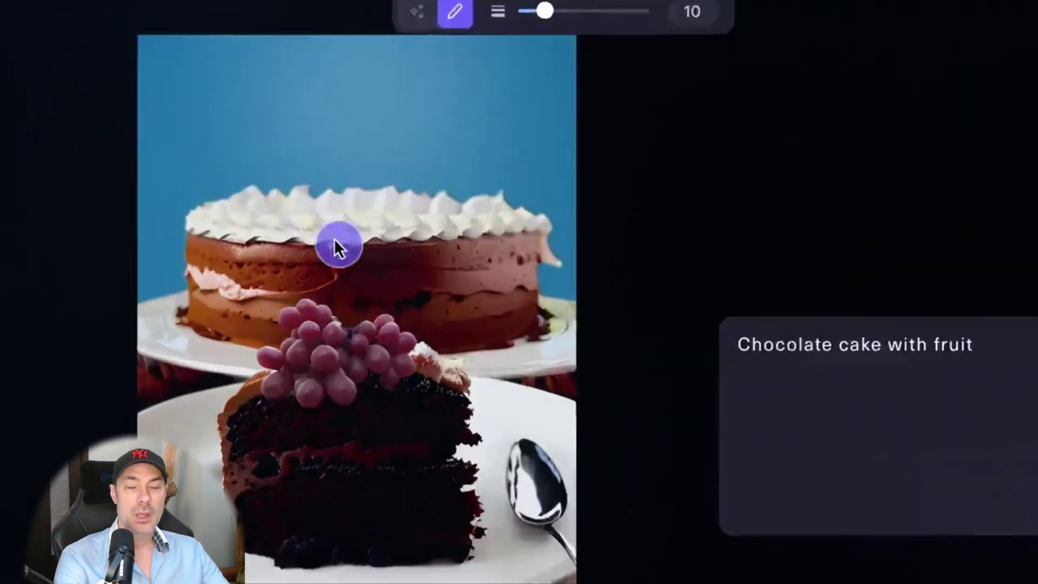
pyautogui.moveTo(292, 312)
pyautogui.mouseDown()
pyautogui.moveTo(340, 334)
pyautogui.moveTo(270, 375)
pyautogui.mouseUp()
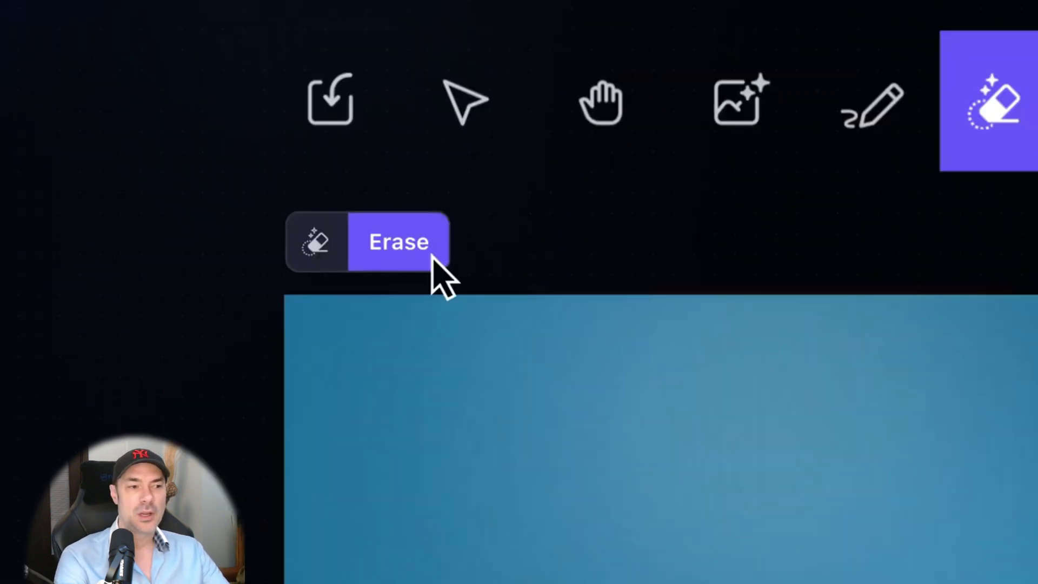
pyautogui.click(431, 256)
# - Mark an area of the cake image with the AI edit brush and regenerate it from the prompt "Make it a fork"
pyautogui.click(668, 227)
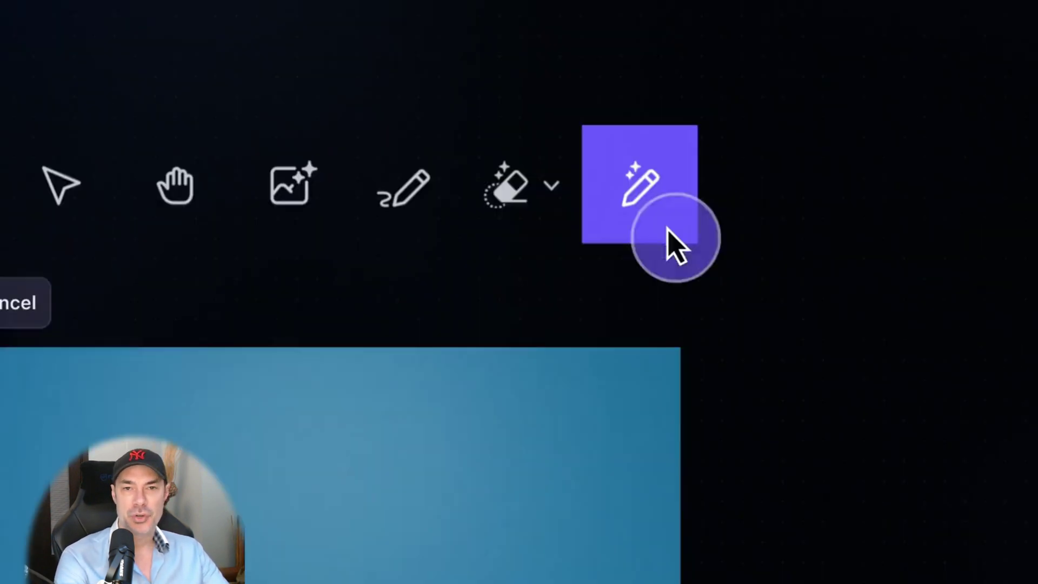
pyautogui.moveTo(503, 98)
pyautogui.mouseDown()
pyautogui.moveTo(519, 262)
pyautogui.moveTo(567, 266)
pyautogui.mouseUp()
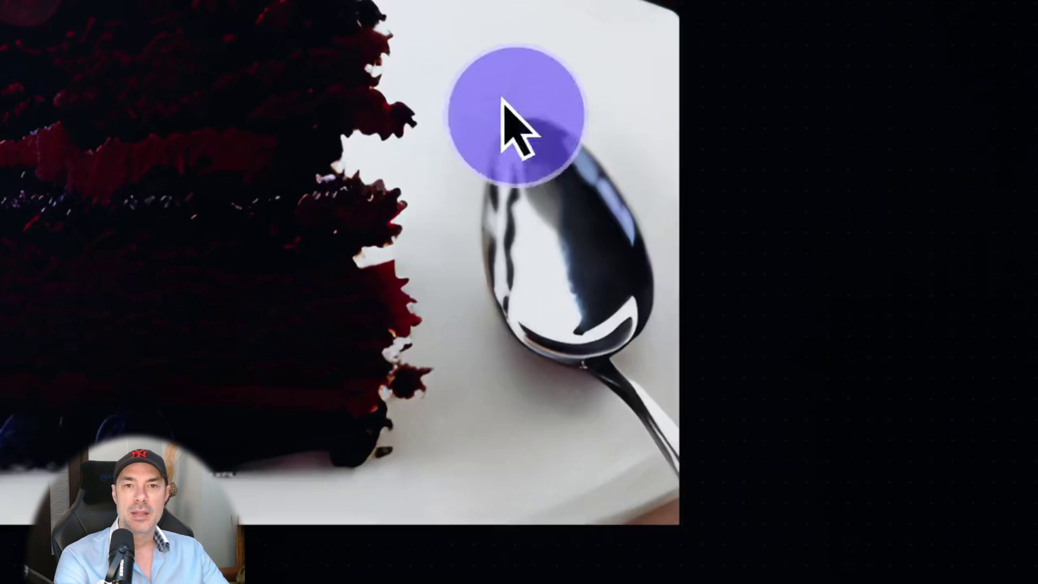
pyautogui.write('Make it a for')
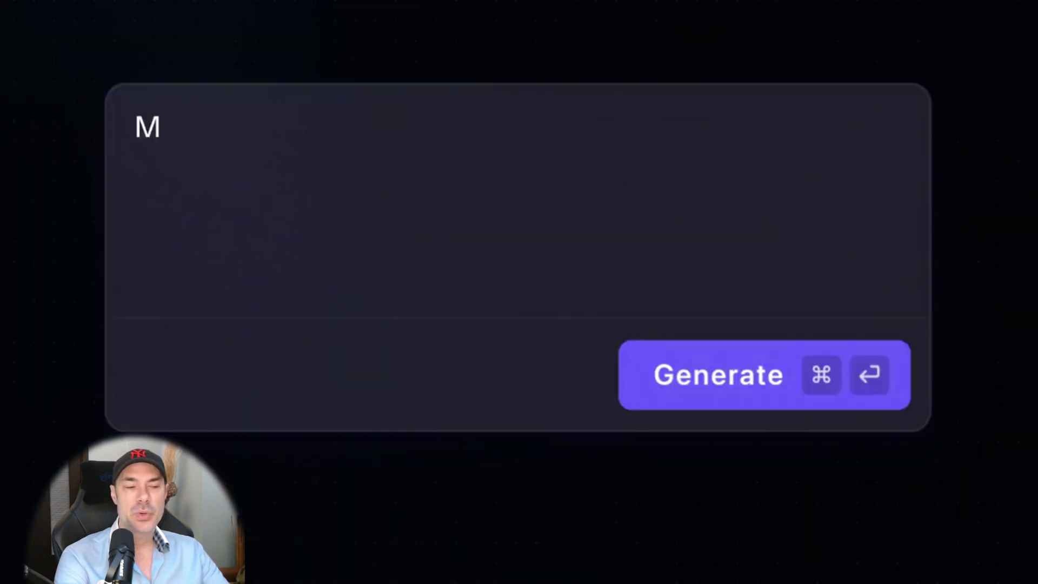
pyautogui.write('k')
pyautogui.click(769, 388)
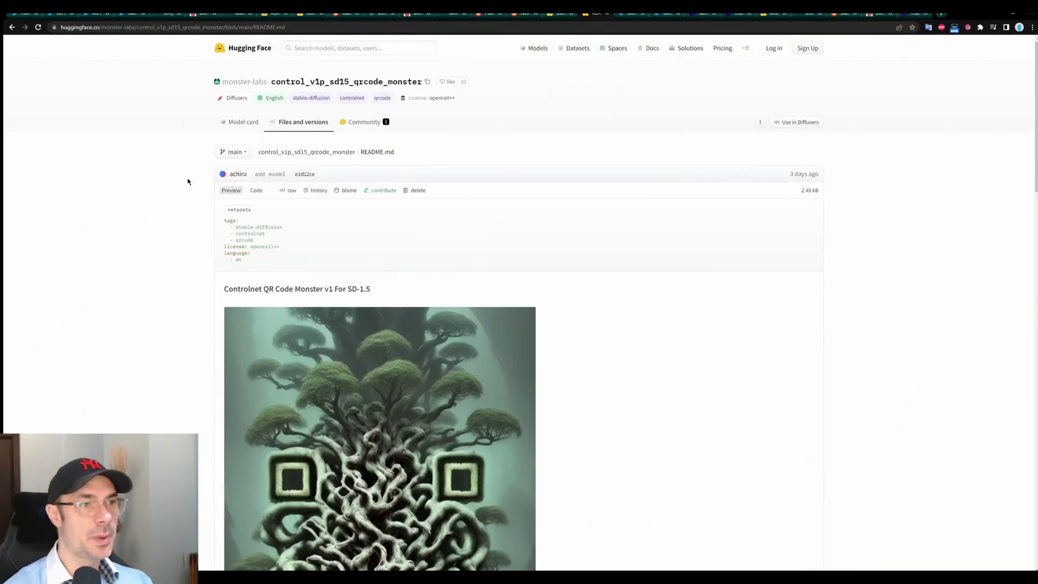
# - Review the control_v1p_sd15_qrcode_monster README on Hugging Face, including its sample QR code images and model description
pyautogui.scroll(-4, 188, 182)
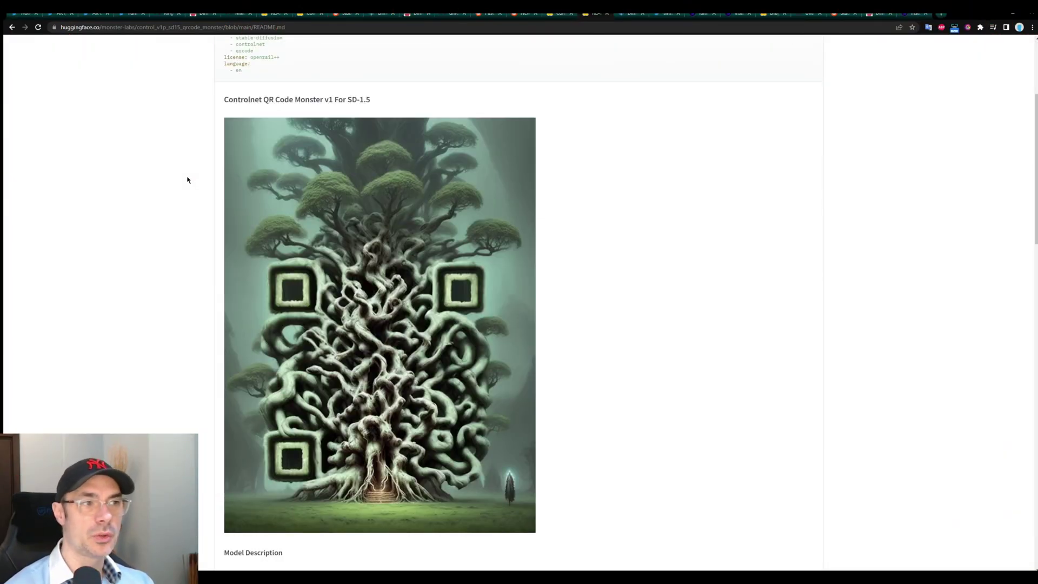
pyautogui.scroll(-2, 188, 180)
pyautogui.scroll(-8, 189, 179)
pyautogui.scroll(2, 221, 254)
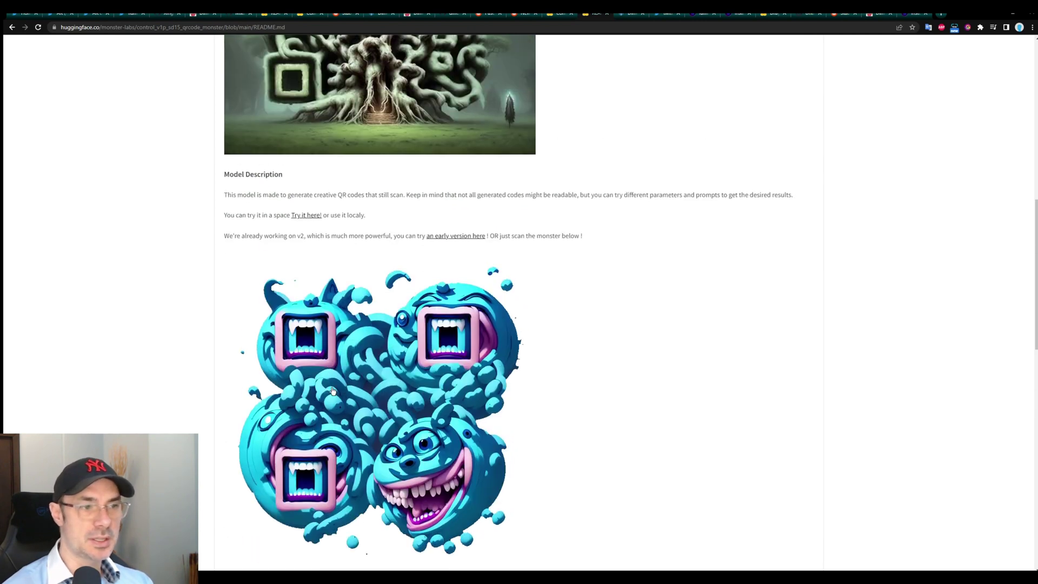
pyautogui.scroll(12, 174, 240)
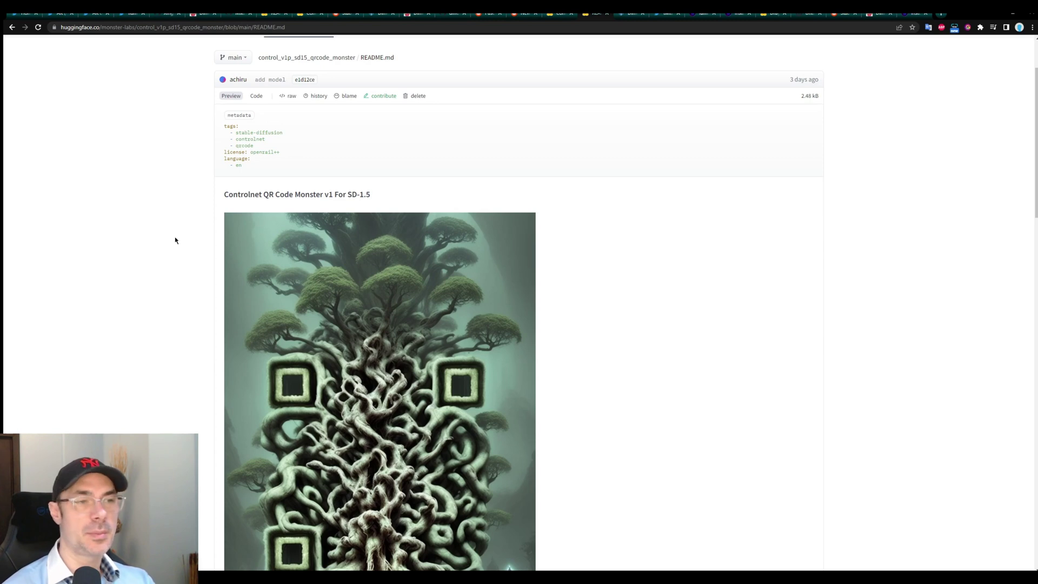
pyautogui.scroll(2, 174, 240)
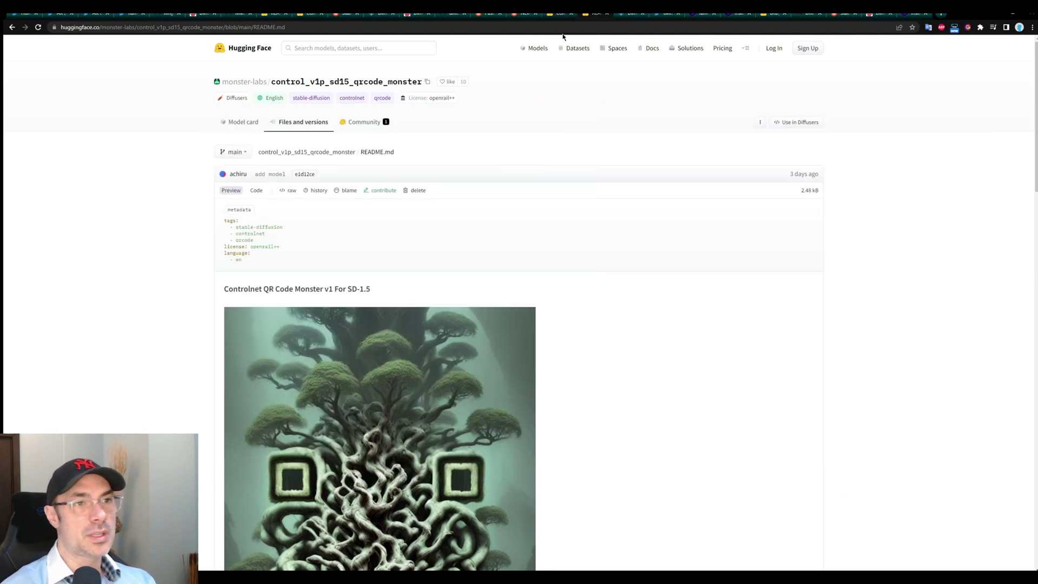
# - Switch to the Controlnet-QRCode-Monster-V1 space and select the seed value for editing
pyautogui.click(559, 13)
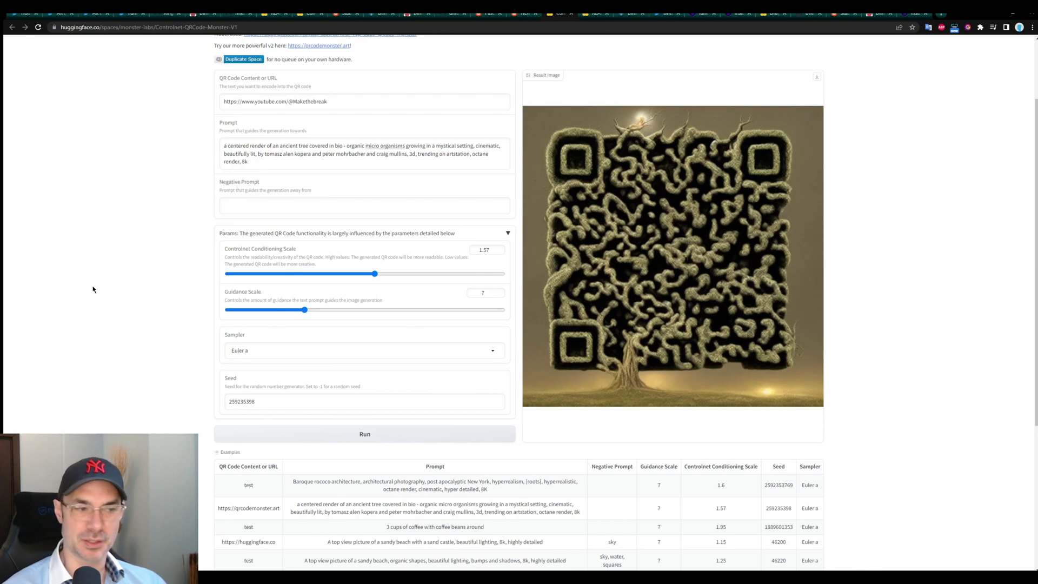
pyautogui.click(298, 400)
pyautogui.doubleClick(299, 400)
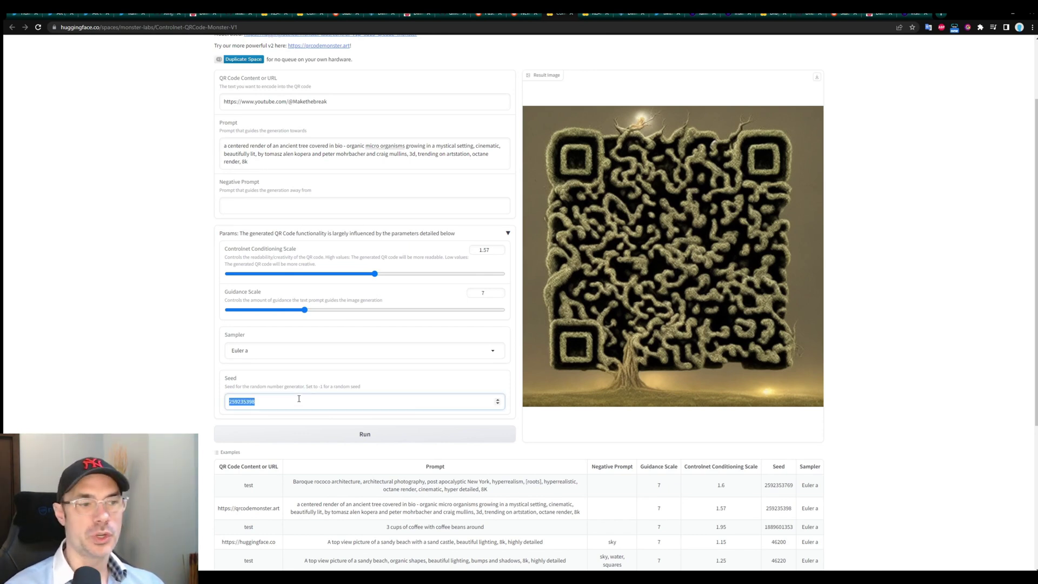